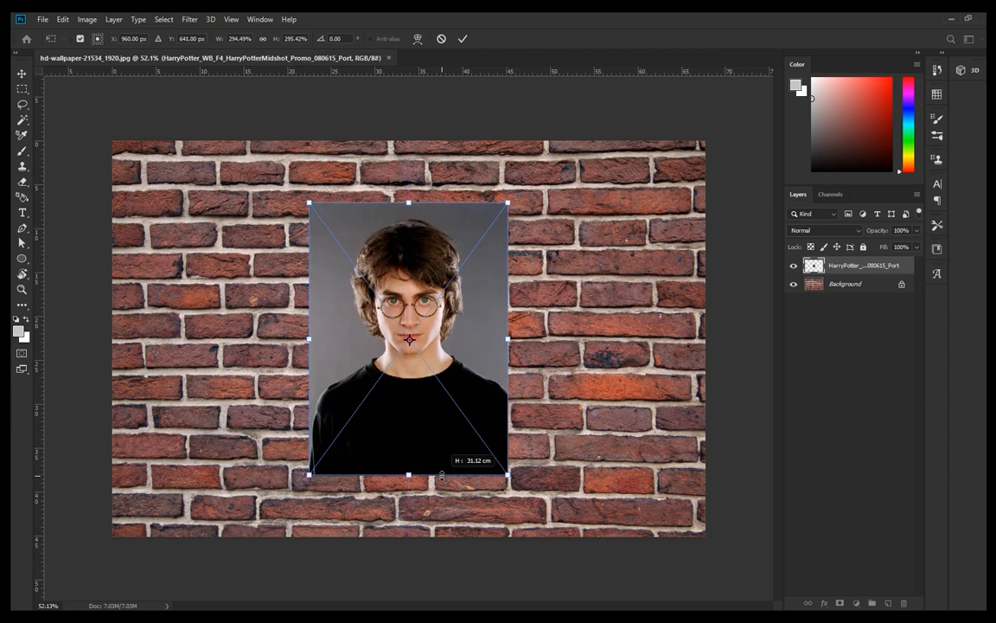
- Commit the portrait's placement on the brick wall and open its smart object contents for editing
key("Return")
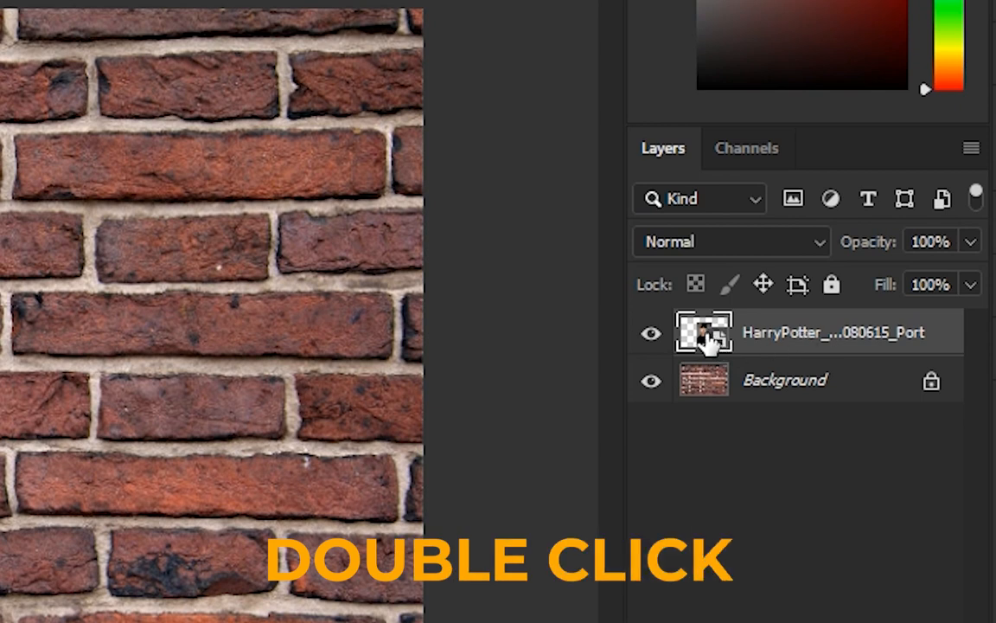
double_click(713, 336)
scroll(280, 452, "up", 3)
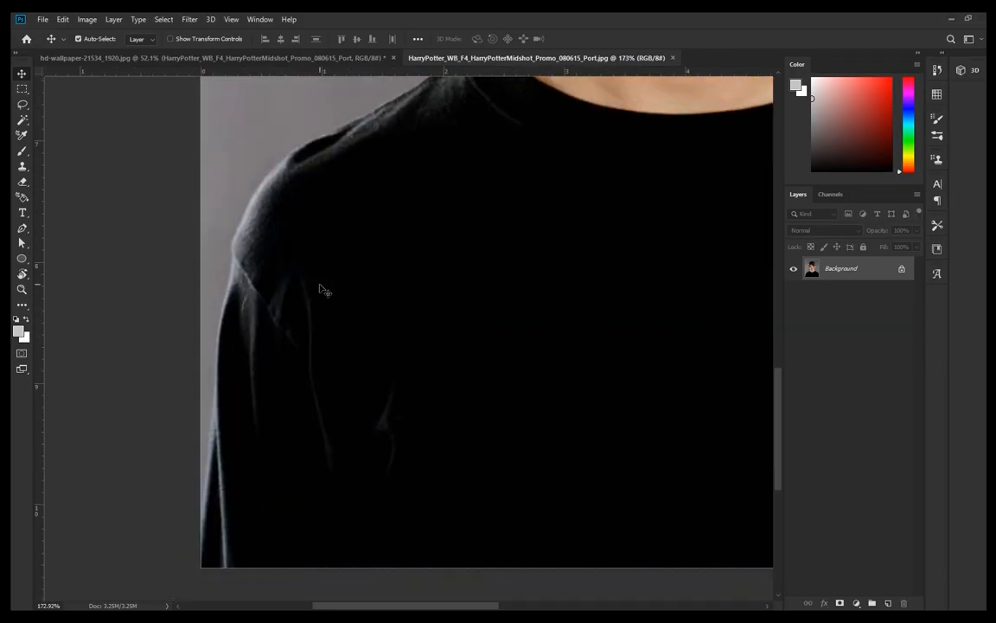
- Start a Pen tool path at the portrait's lower-left edge and trace the left sleeve and shoulder toward the collar
key("p")
scroll(233, 413, "up", 1)
left_click(251, 538)
left_click(268, 358)
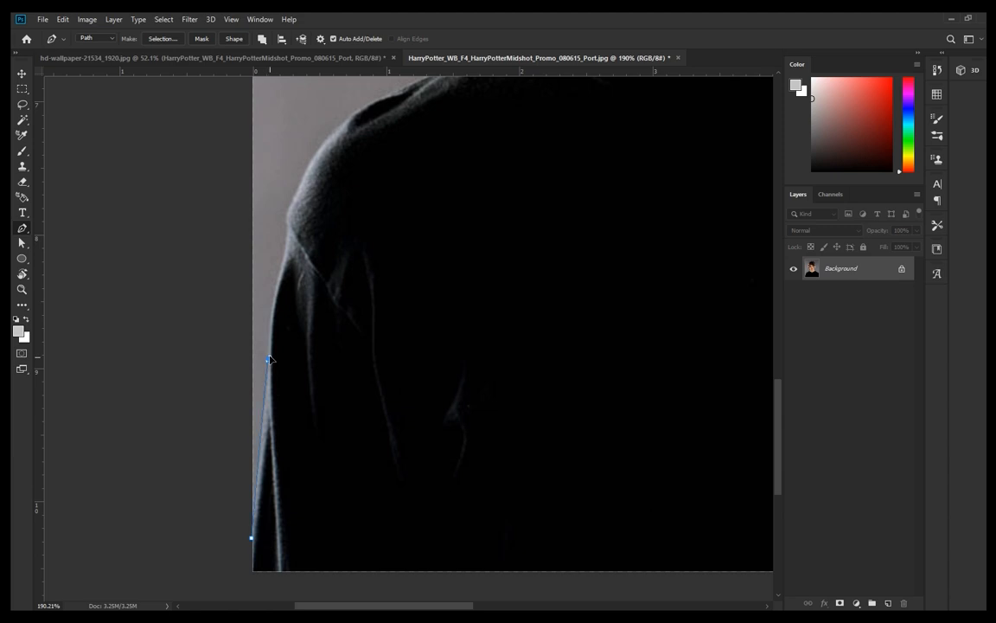
scroll(288, 258, "up", 5)
left_click_drag(290, 254, 346, 358)
left_click_drag(369, 300, 382, 268)
left_click_drag(449, 200, 405, 329)
left_click_drag(540, 265, 575, 241)
left_click_drag(575, 241, 261, 434)
scroll(290, 404, "up", 4)
left_click_drag(332, 385, 340, 380)
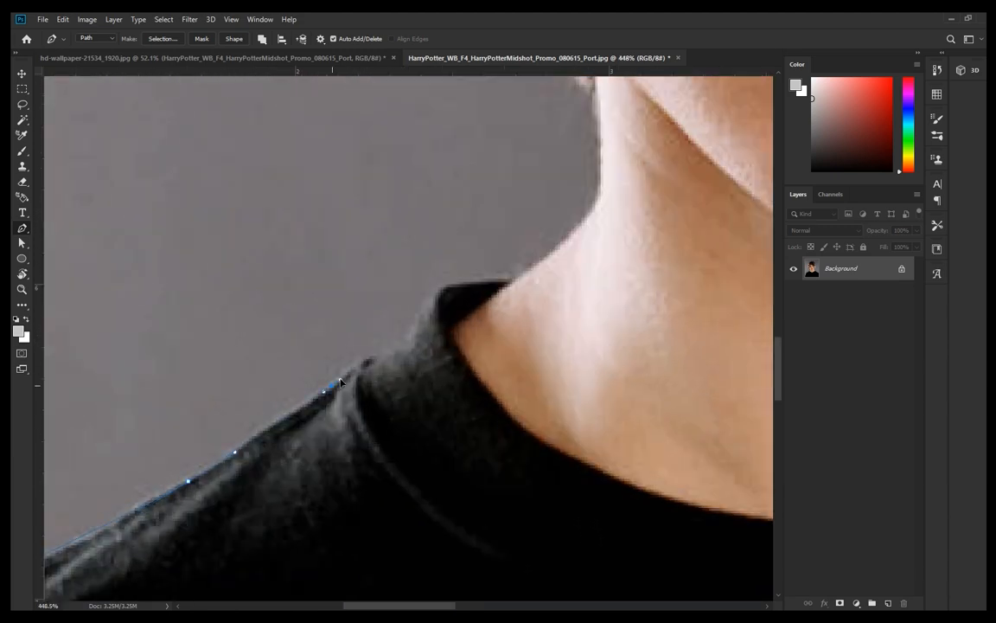
- Continue the path over the left side of the collar and up along the neck
left_click_drag(430, 300, 439, 285)
left_click_drag(512, 281, 554, 253)
scroll(513, 397, "up", 1)
left_click_drag(603, 220, 514, 329)
scroll(513, 401, "up", 2)
left_click_drag(504, 211, 490, 361)
scroll(468, 184, "down", 2)
- Extend the path around the left side of the hair, keeping it slightly outside the loose strands
left_click_drag(423, 304, 327, 302)
left_click_drag(261, 219, 258, 185)
scroll(360, 212, "down", 5)
left_click_drag(360, 213, 541, 514)
left_click_drag(460, 429, 414, 389)
scroll(470, 354, "down", 2)
left_click_drag(470, 353, 485, 433)
left_click_drag(423, 345, 422, 461)
left_click_drag(426, 305, 441, 291)
left_click_drag(535, 296, 365, 481)
scroll(365, 481, "up", 2)
scroll(365, 481, "down", 2)
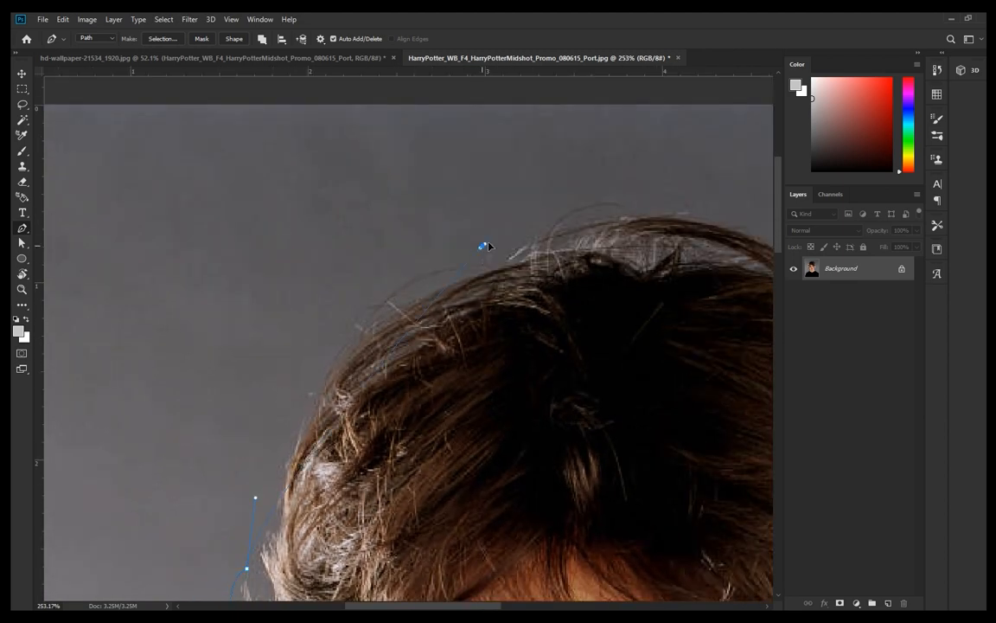
- Carry the path over the top of the hair with smooth curves just outside the strands
left_click_drag(688, 178, 552, 191)
left_click_drag(577, 313, 220, 361)
left_click_drag(448, 289, 547, 339)
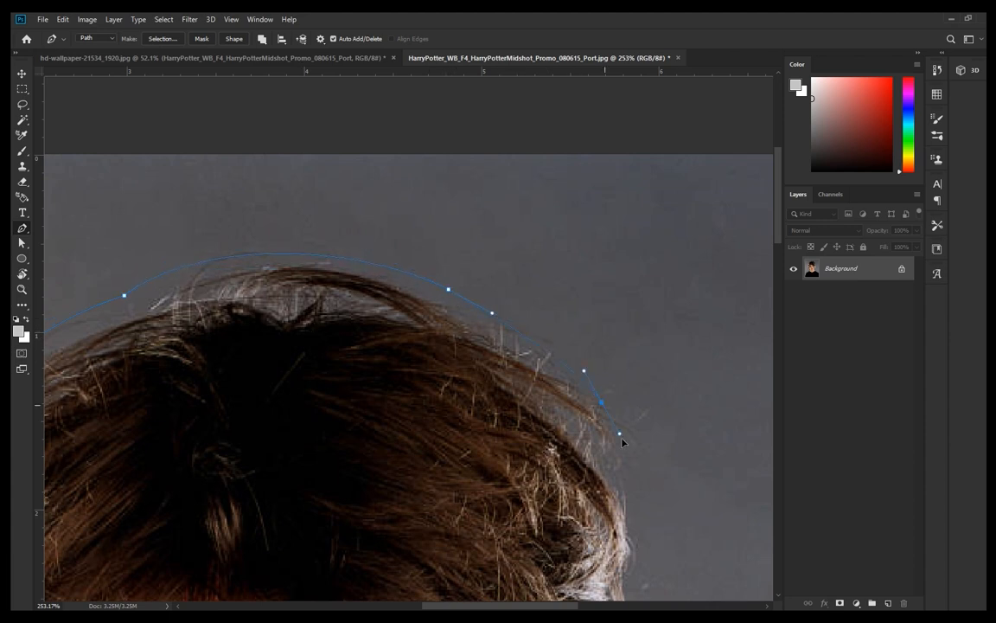
left_click_drag(614, 421, 631, 486)
left_click_drag(631, 487, 556, 276)
- Trace the path down the right side of the hair to the neck
left_click_drag(581, 396, 474, 222)
left_click_drag(476, 342, 480, 404)
left_click_drag(480, 404, 487, 225)
left_click_drag(472, 291, 466, 292)
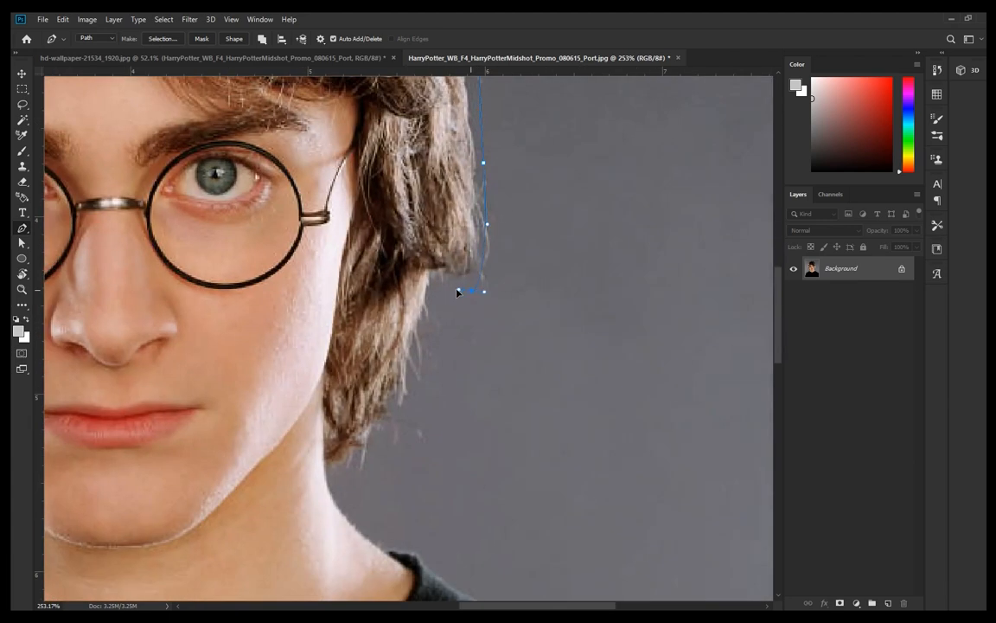
scroll(463, 281, "down", 3)
scroll(381, 223, "up", 3)
left_click_drag(379, 430, 416, 460)
left_click(426, 463)
left_click_drag(472, 434, 378, 247)
- Continue the path along the right side of the neck, over the collar and along the right shoulder past the image edge
scroll(379, 247, "up", 1)
left_click_drag(398, 283, 415, 299)
left_click_drag(454, 346, 473, 362)
left_click_drag(524, 391, 385, 173)
scroll(385, 173, "down", 5)
left_click_drag(547, 315, 403, 327)
left_click_drag(413, 291, 452, 304)
left_click_drag(523, 351, 555, 395)
left_click_drag(598, 429, 607, 472)
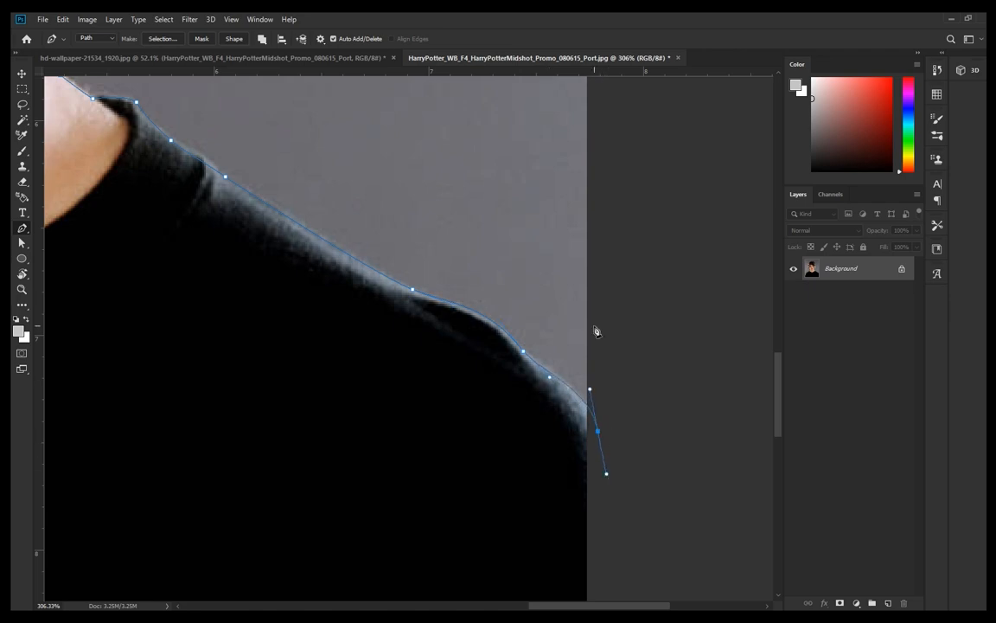
- Close the path around the lower edge of the portrait and turn it into a selection
scroll(606, 434, "down", 16)
left_click(587, 574)
left_click(220, 574)
left_click(243, 553)
key("ctrl+Return")
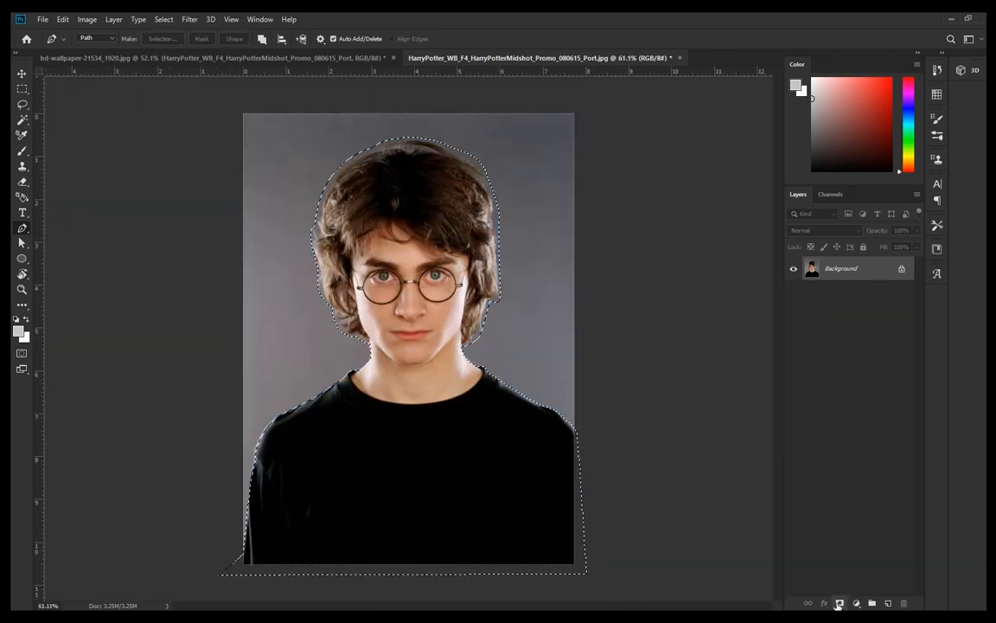
- Add a layer mask from the selection to hide the grey background around the figure
left_click(840, 603)
scroll(462, 344, "up", 7)
key("v")
scroll(510, 316, "down", 3)
scroll(433, 177, "up", 4)
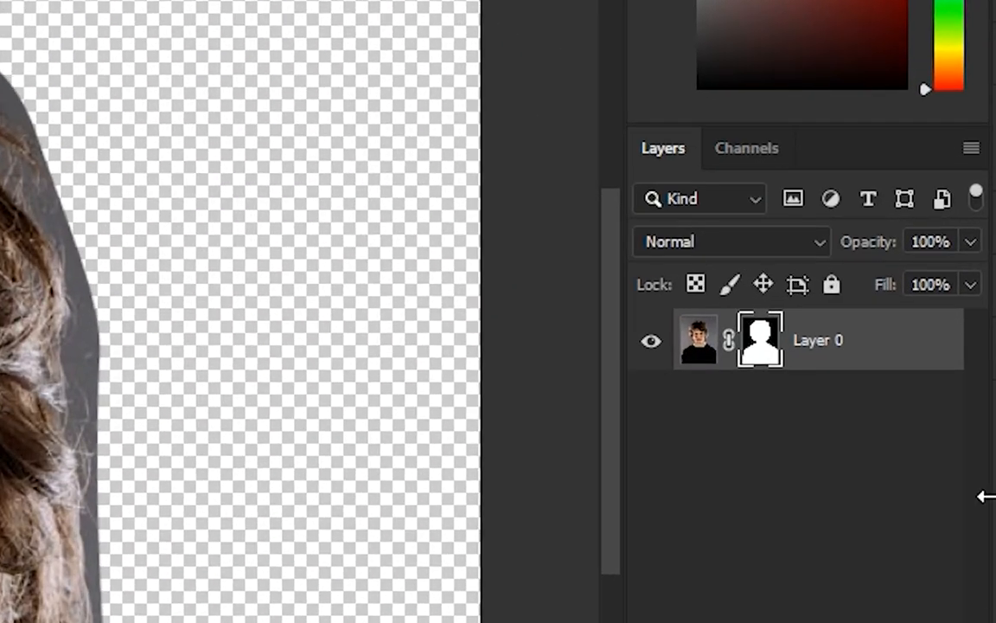
- Open Select and Mask for the layer mask and set Feather to 1.1 px and Contrast to 12%
right_click(792, 322)
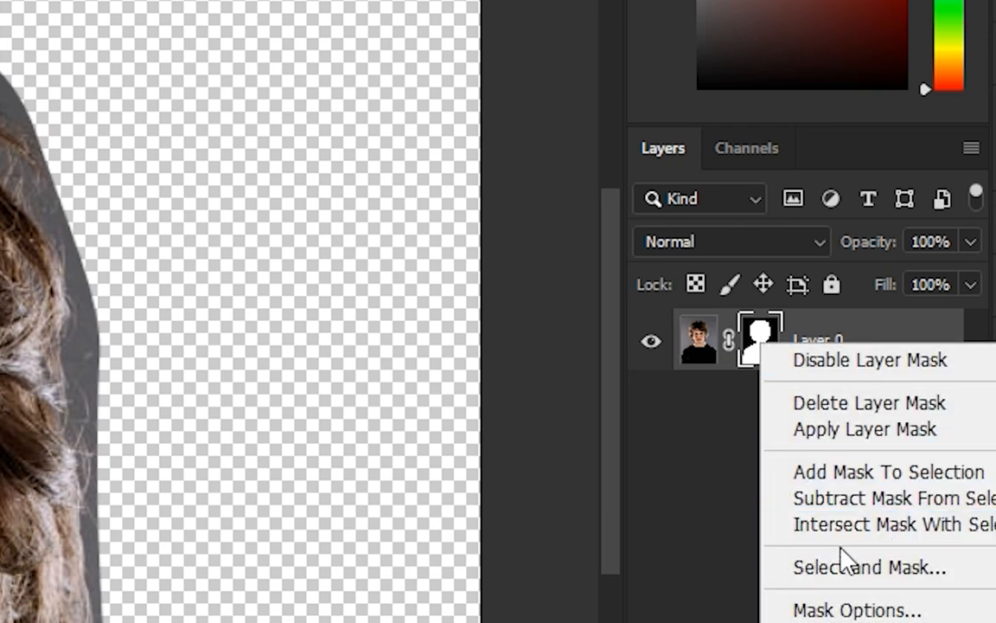
left_click(846, 567)
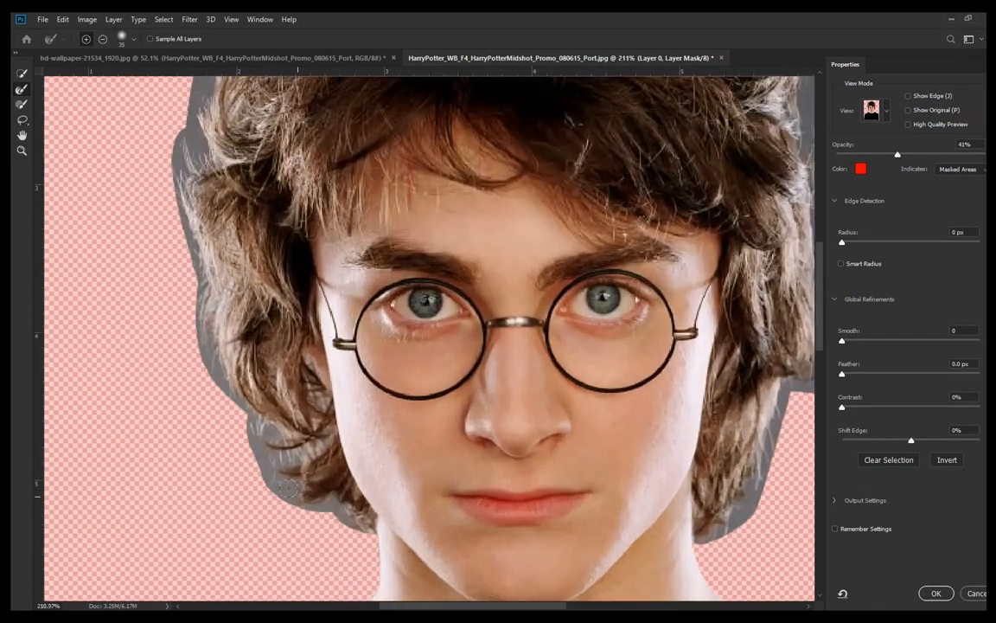
scroll(289, 489, "up", 1)
left_click_drag(308, 495, 344, 453)
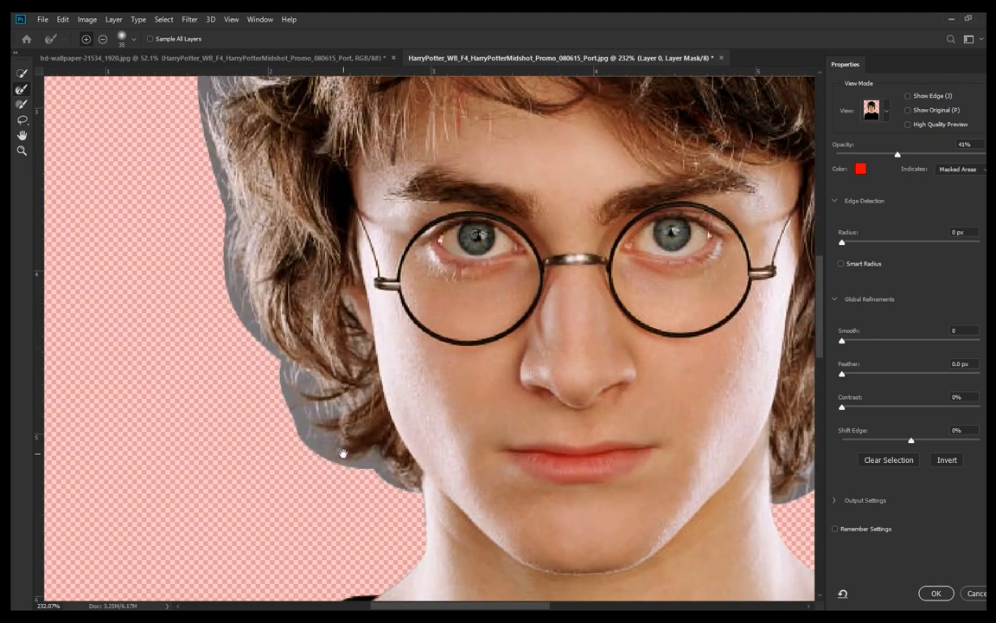
left_click_drag(842, 375, 859, 407)
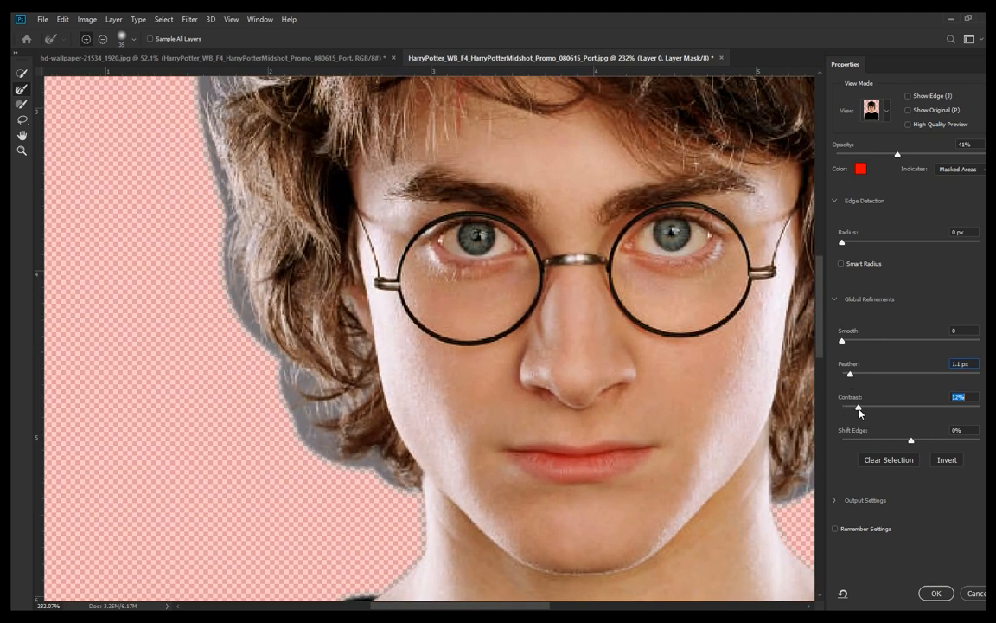
- Brush around the hair outline with the Refine Edge Brush to remove the grey fringe, and apply the refined mask
mouse_move(365, 478)
left_mouse_down()
mouse_move(306, 411)
mouse_move(319, 394)
mouse_move(251, 340)
mouse_move(222, 210)
left_mouse_up()
mouse_move(321, 243)
left_mouse_down()
mouse_move(391, 389)
mouse_move(418, 517)
mouse_move(368, 369)
mouse_move(445, 174)
mouse_move(469, 178)
left_mouse_up()
left_click_drag(606, 173, 218, 404)
mouse_move(76, 374)
left_mouse_down()
mouse_move(268, 315)
mouse_move(363, 305)
mouse_move(497, 337)
mouse_move(574, 379)
mouse_move(599, 409)
left_mouse_up()
left_click_drag(697, 533, 519, 381)
mouse_move(437, 253)
left_mouse_down()
mouse_move(476, 333)
mouse_move(490, 419)
left_mouse_up()
left_click_drag(515, 504, 488, 299)
left_click_drag(466, 227, 478, 543)
mouse_move(486, 547)
left_mouse_down()
mouse_move(518, 296)
mouse_move(456, 395)
mouse_move(358, 468)
mouse_move(369, 474)
left_mouse_up()
left_click_drag(297, 335, 536, 527)
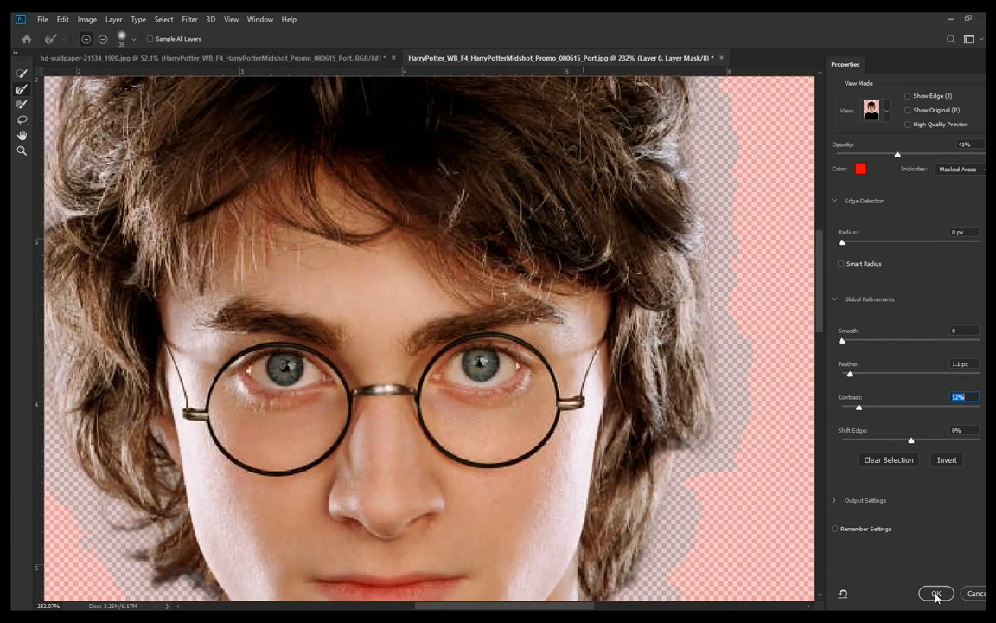
left_click(936, 594)
scroll(441, 322, "down", 5)
scroll(458, 353, "down", 3)
scroll(446, 348, "up", 3)
scroll(443, 351, "down", 1)
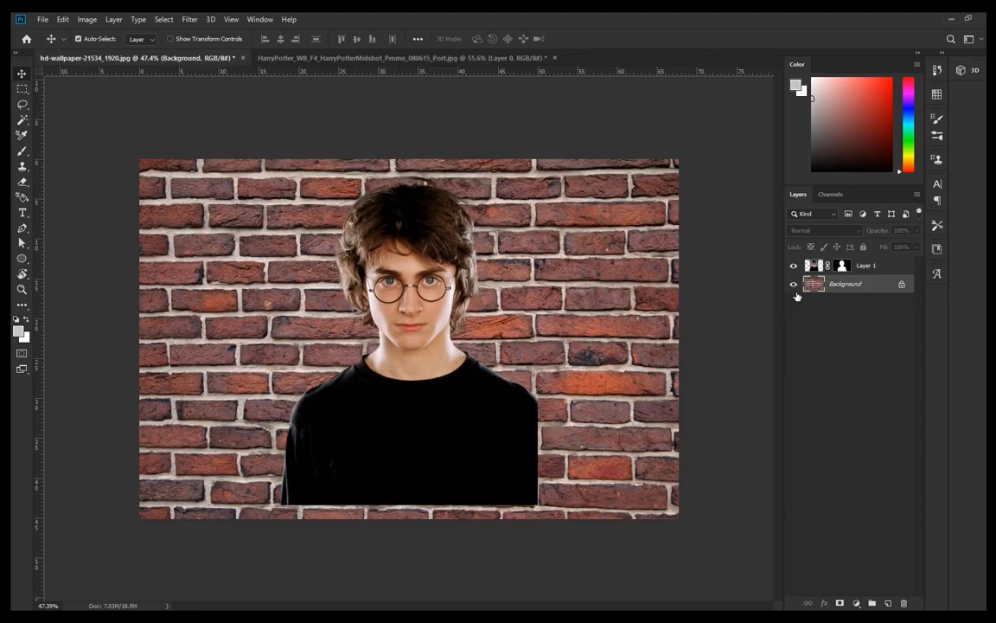
- Convert the masked portrait layer, Layer 1, on the brick wall to a smart object
scroll(403, 348, "down", 4)
scroll(433, 355, "up", 4)
scroll(441, 359, "up", 1)
scroll(421, 353, "up", 1)
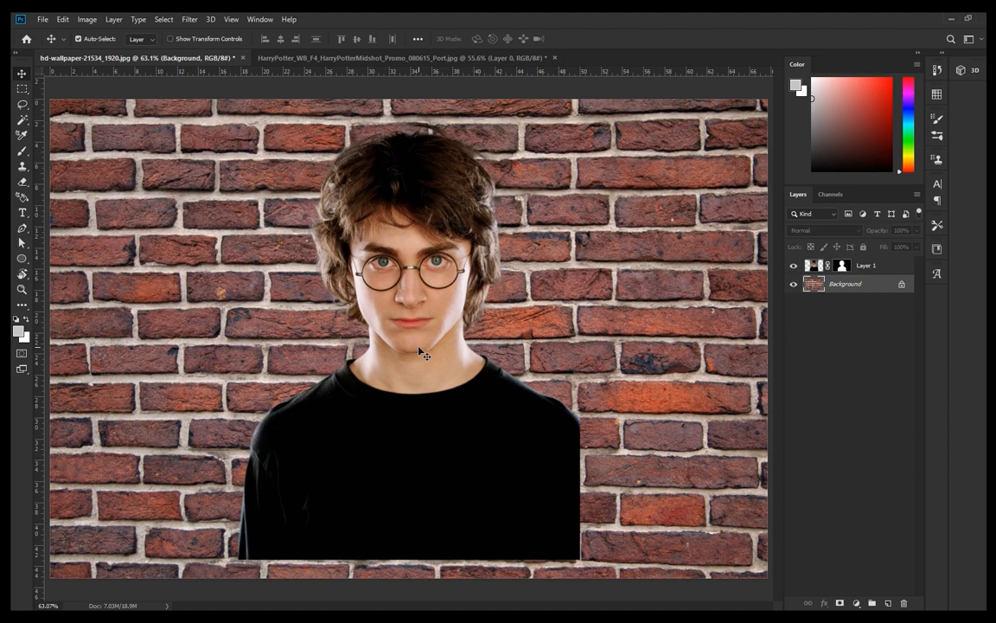
right_click(895, 267)
left_click(783, 272)
scroll(350, 264, "down", 4)
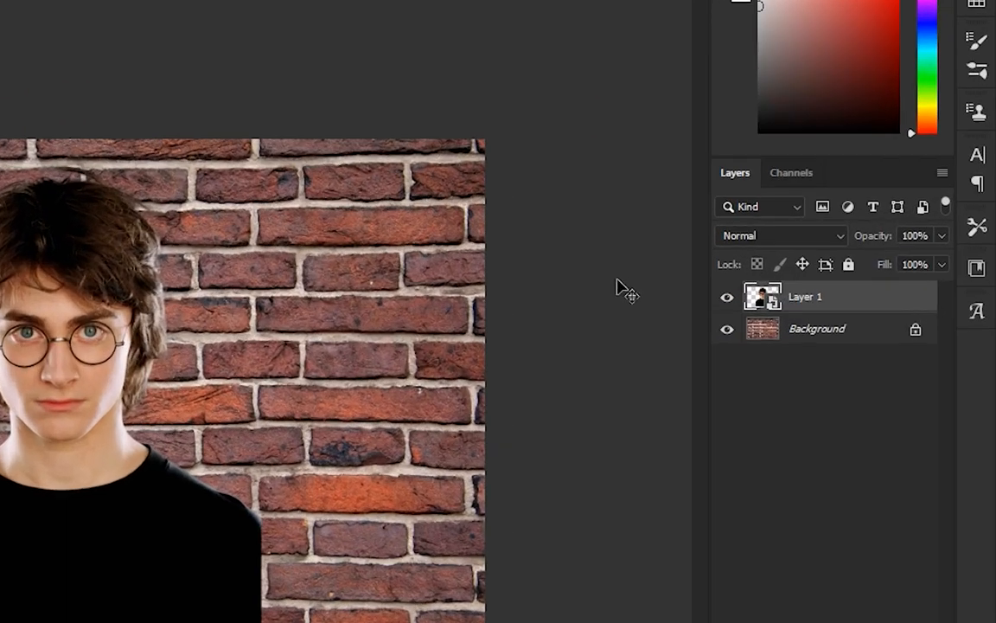
- Open the Layer 1 smart object and add a white-filled layer beneath the portrait
double_click(703, 338)
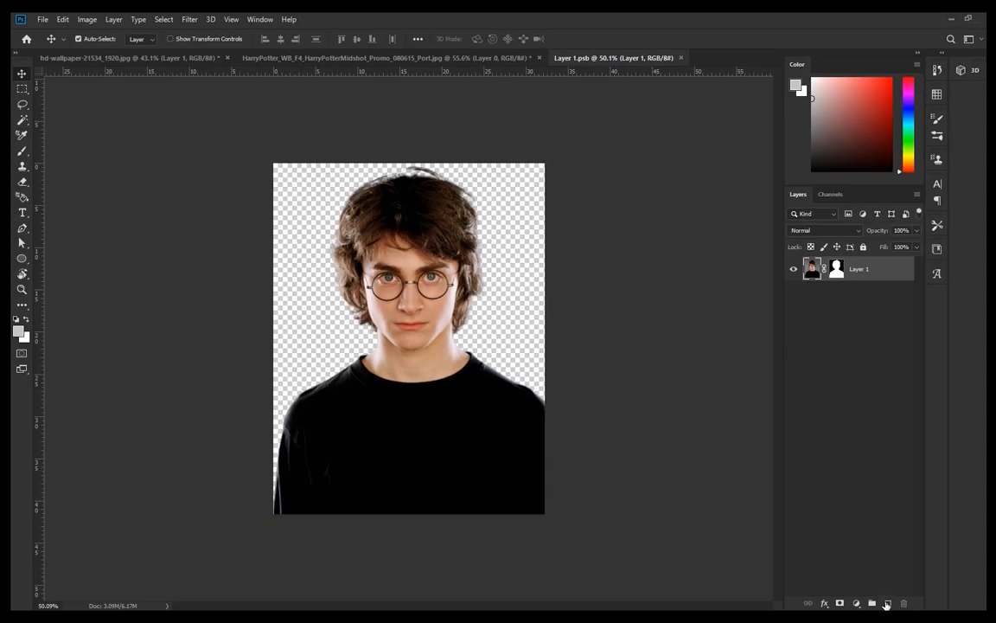
left_click(887, 604)
left_click_drag(832, 133, 763, 55)
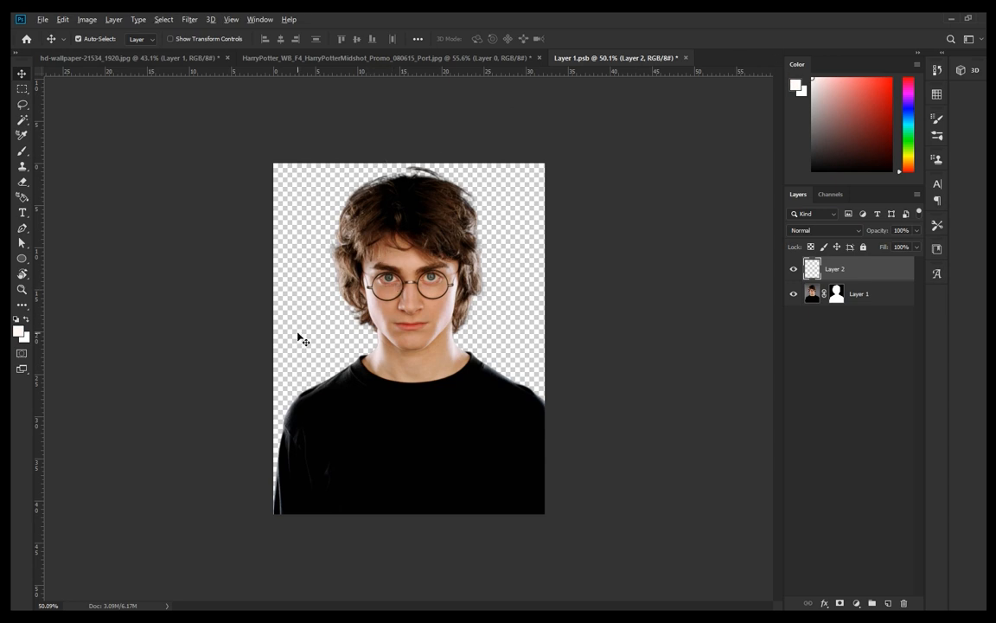
key("alt+BackSpace")
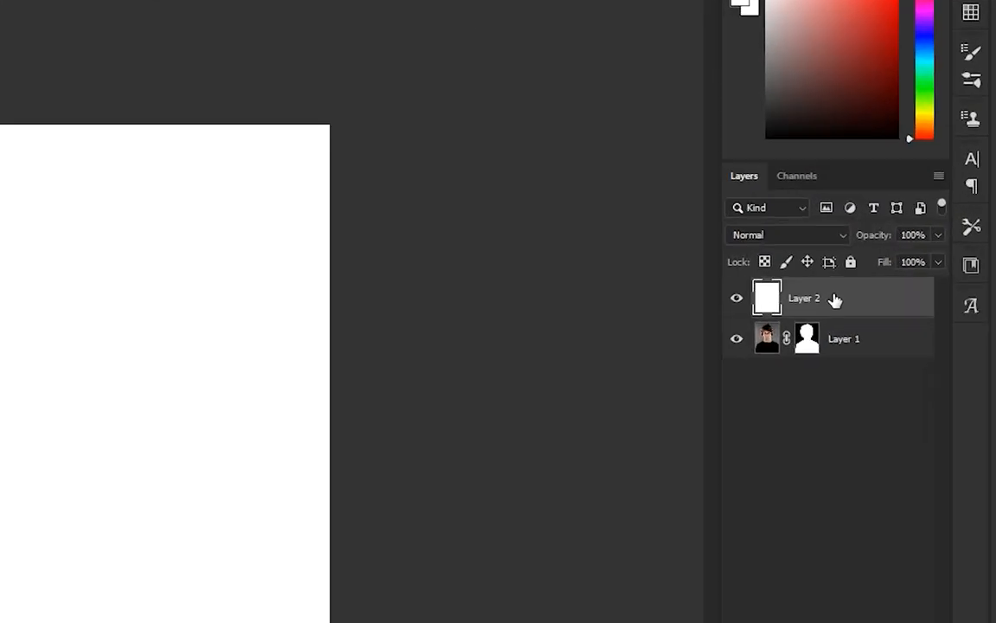
left_click_drag(846, 271, 853, 314)
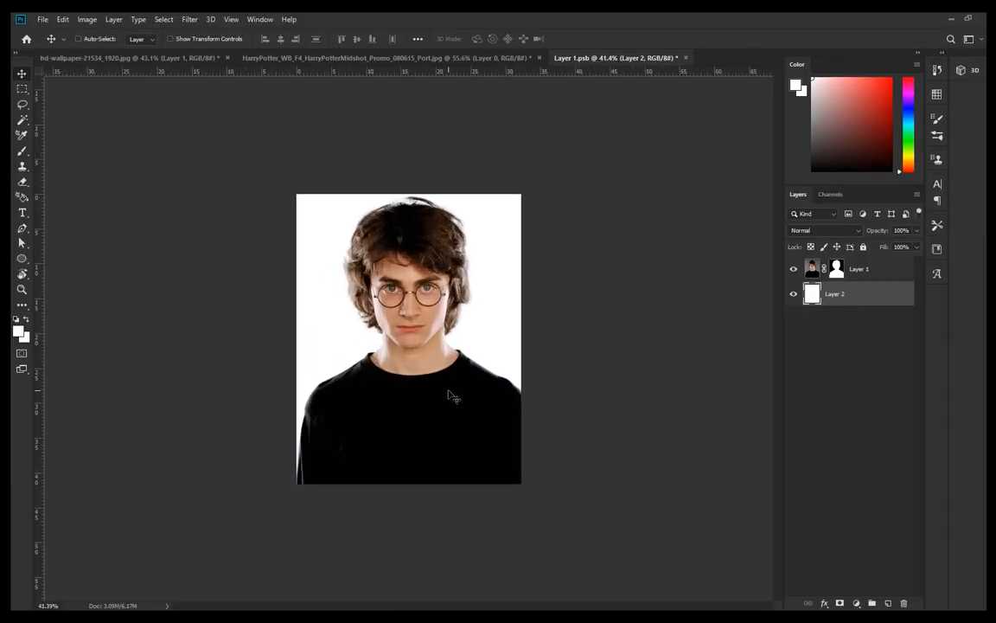
- Save and close the smart object's contents to update the portrait on the brick wall
key("ctrl+s")
key("ctrl+w")
scroll(454, 396, "down", 3)
scroll(463, 384, "up", 3)
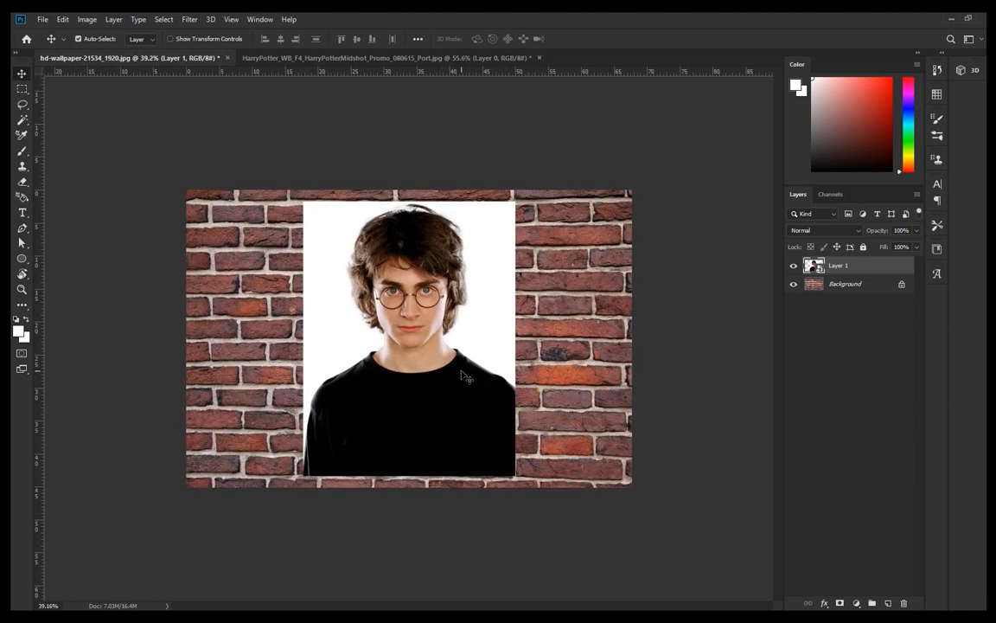
scroll(465, 377, "up", 1)
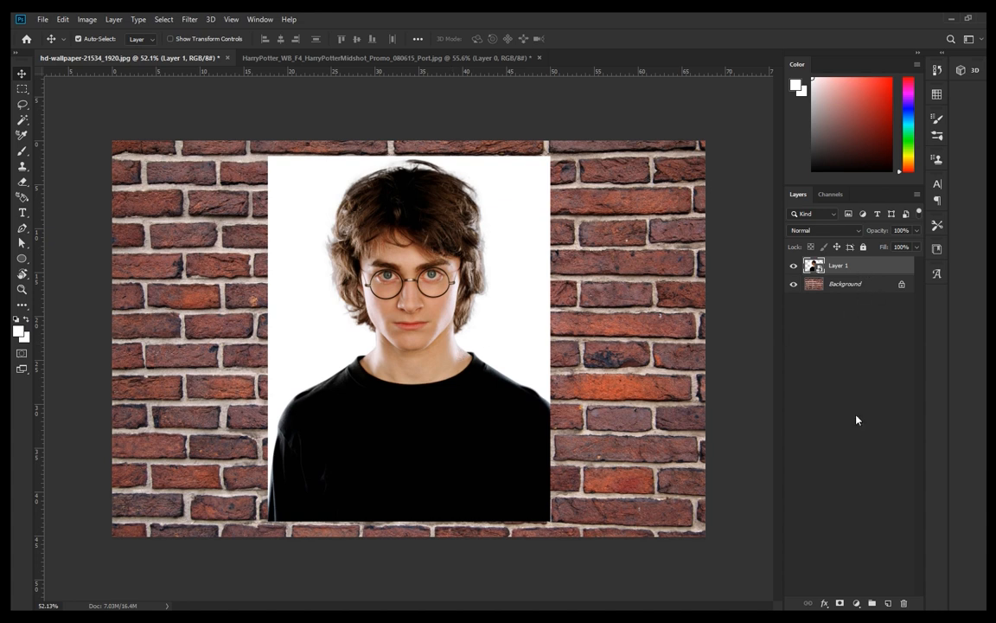
- Add a Hue/Saturation adjustment clipped to the portrait layer and set Saturation to -100
left_click(857, 603)
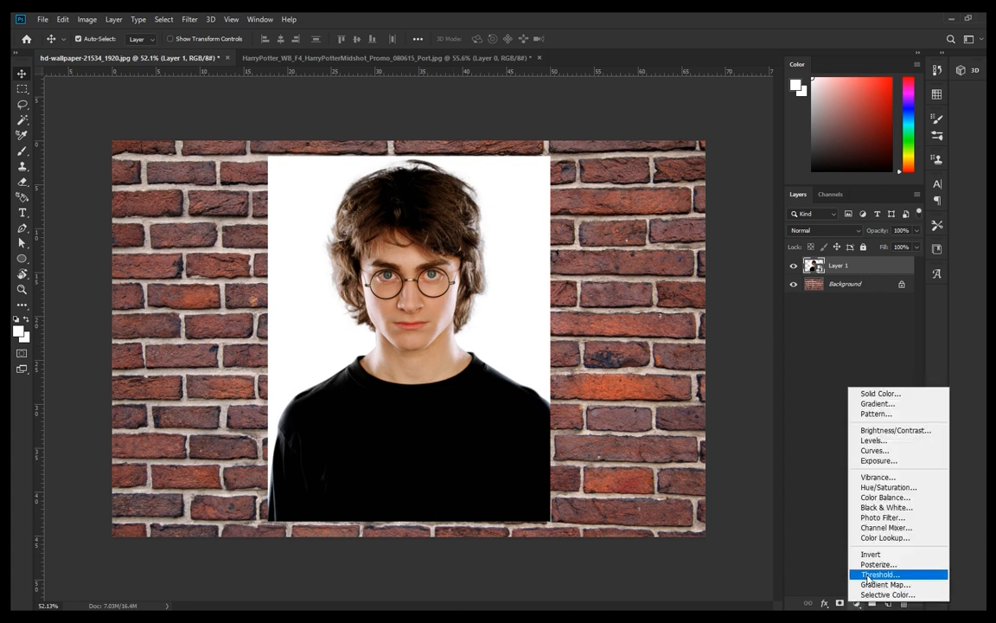
left_click(881, 489)
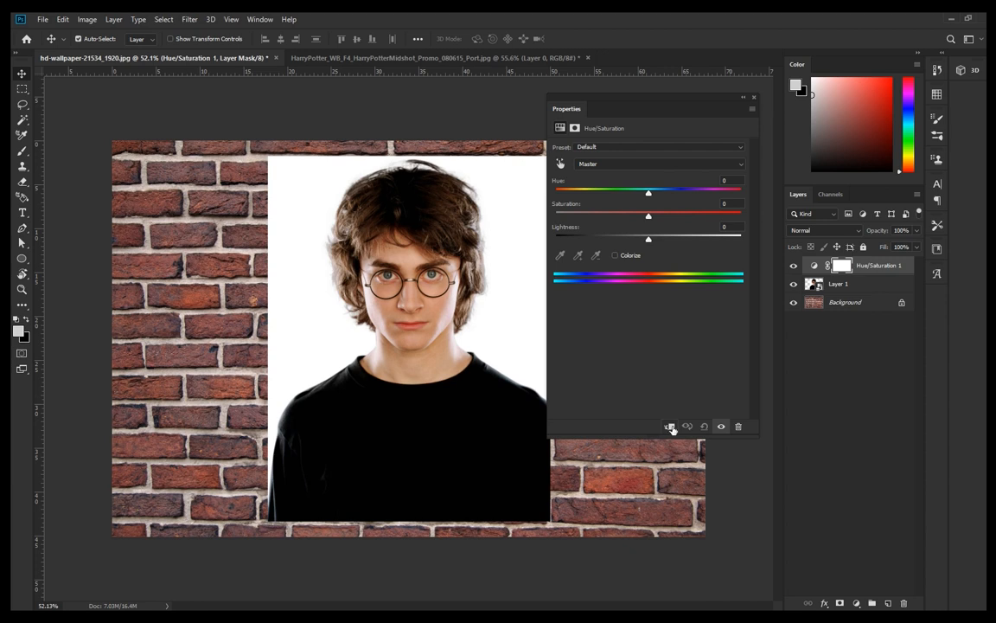
left_click(671, 427)
left_click_drag(649, 219, 531, 219)
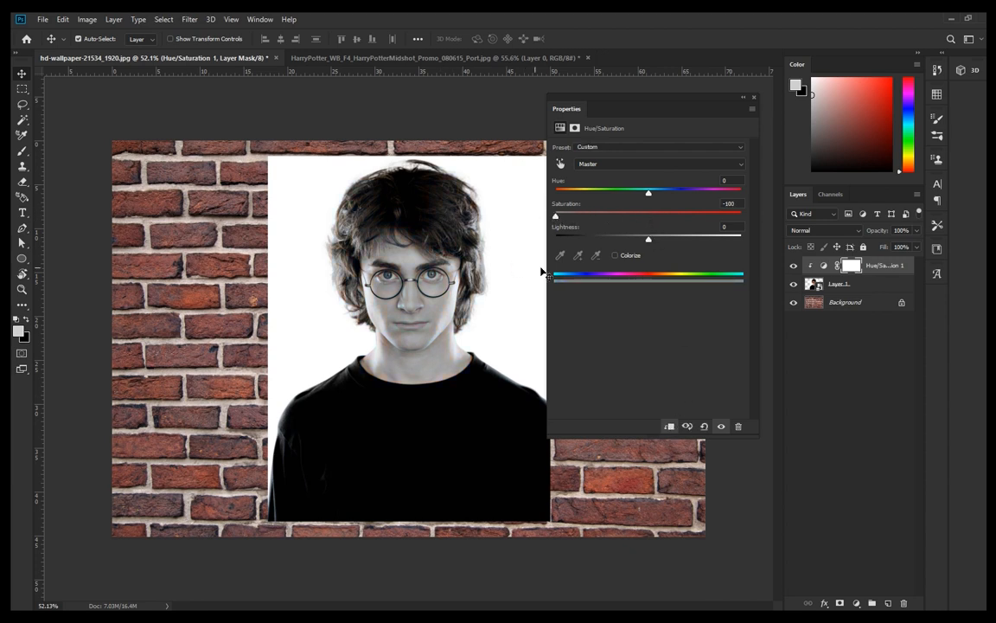
left_click(755, 98)
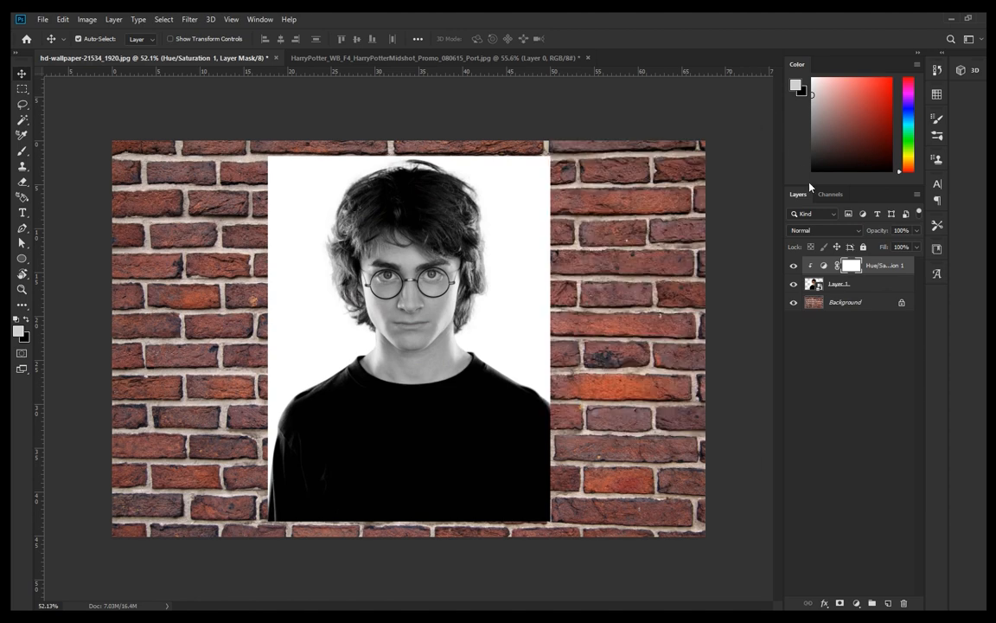
- Combine the portrait layer and its Hue/Saturation adjustment into one smart object
left_click(860, 285)
right_click(859, 285)
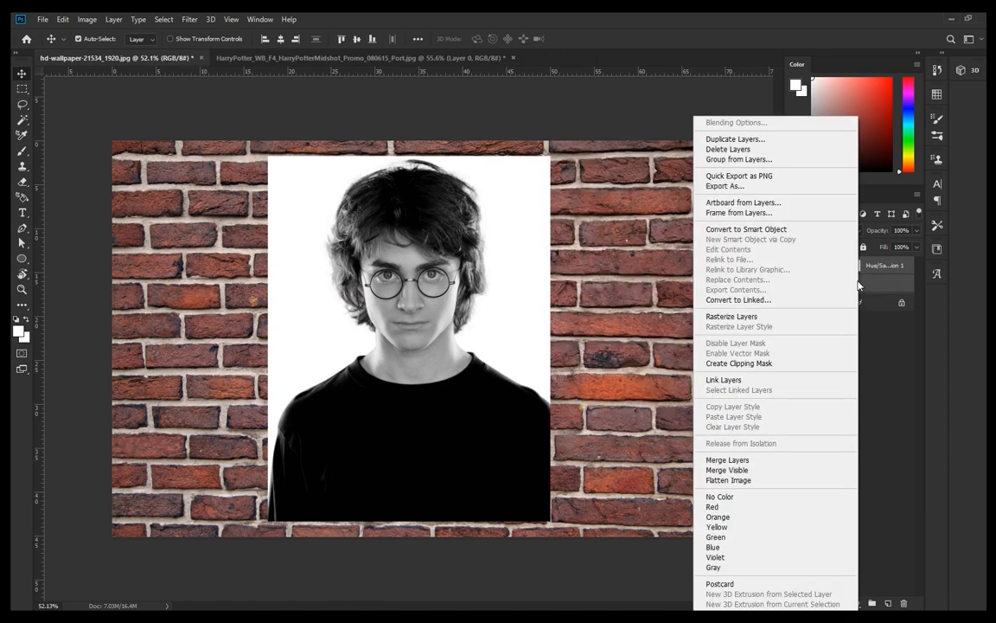
left_click(743, 229)
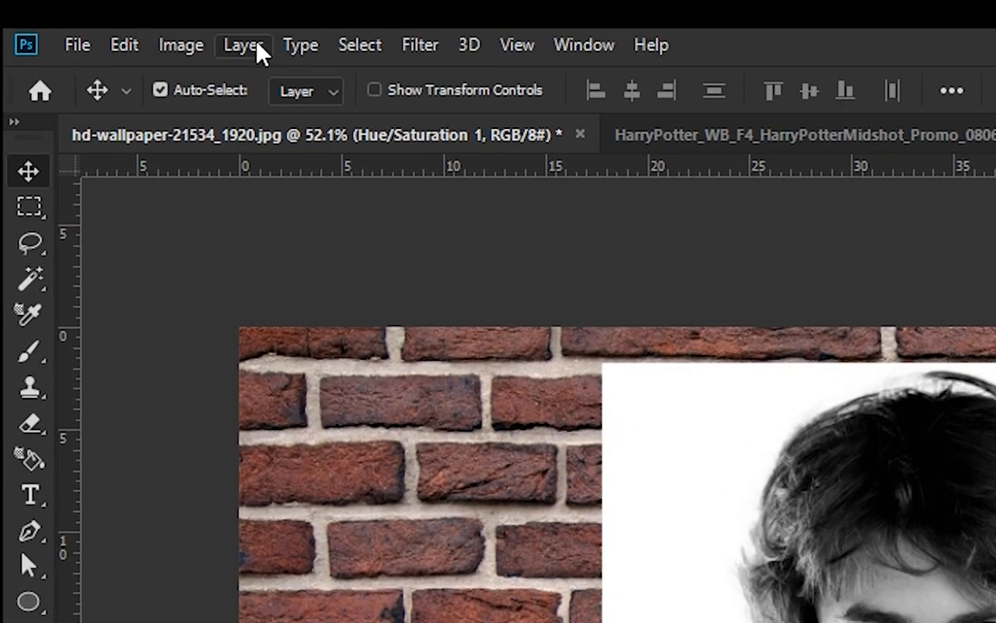
- Add a Threshold adjustment layer, clip it to the portrait smart object and raise its threshold level slightly
left_click(117, 20)
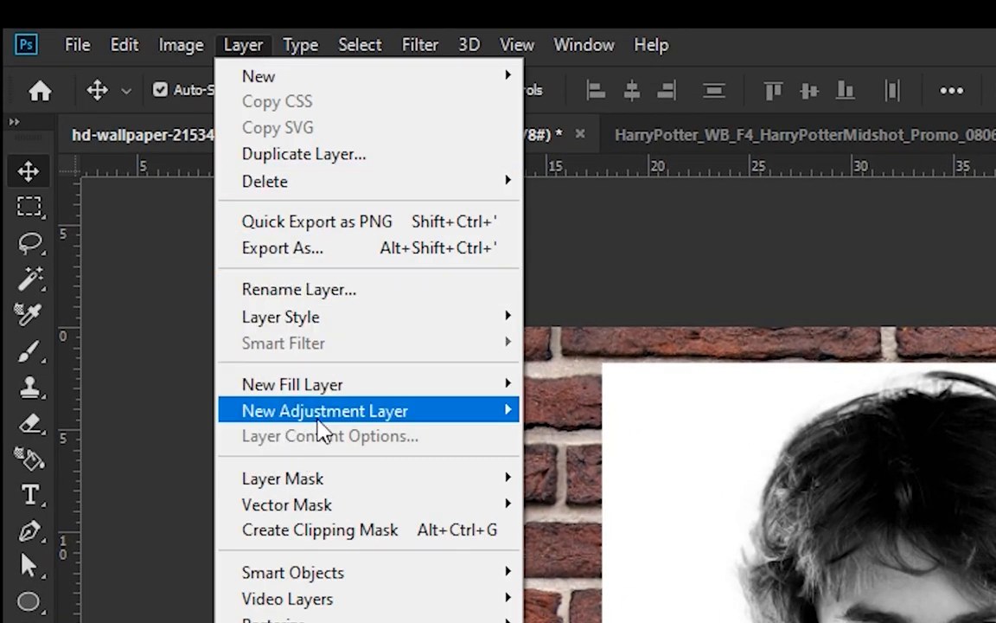
mouse_move(456, 415)
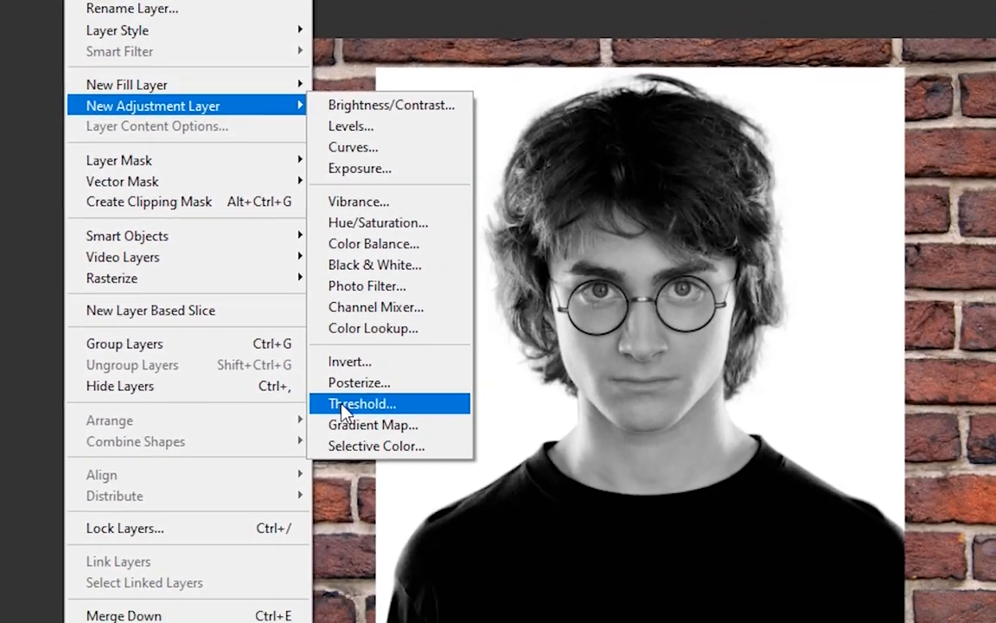
left_click(458, 550)
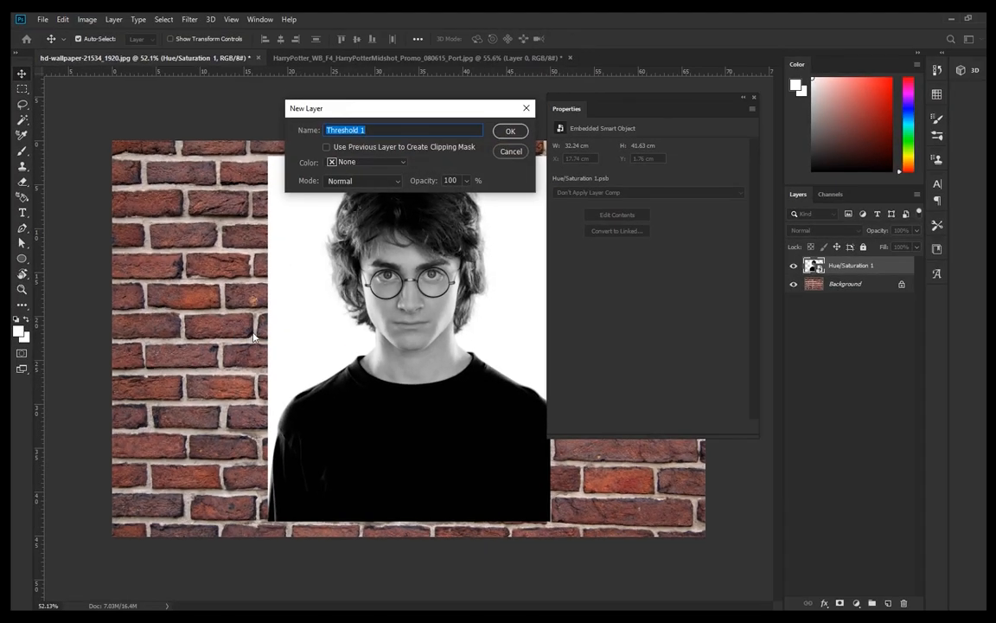
left_click(512, 132)
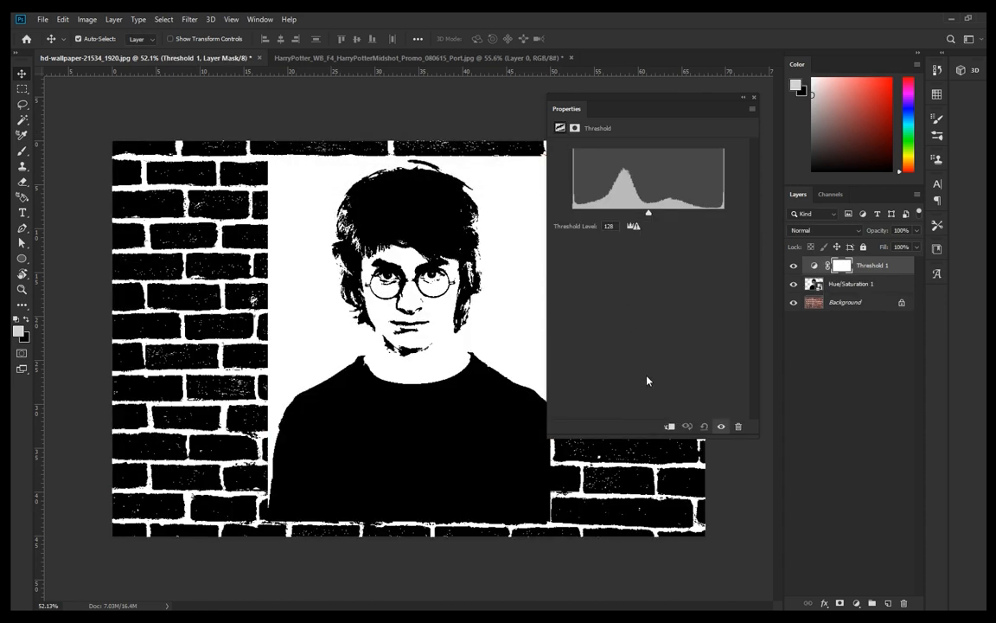
left_click(669, 425)
left_click_drag(649, 216, 652, 215)
left_click(754, 97)
scroll(418, 298, "down", 4)
scroll(425, 322, "up", 3)
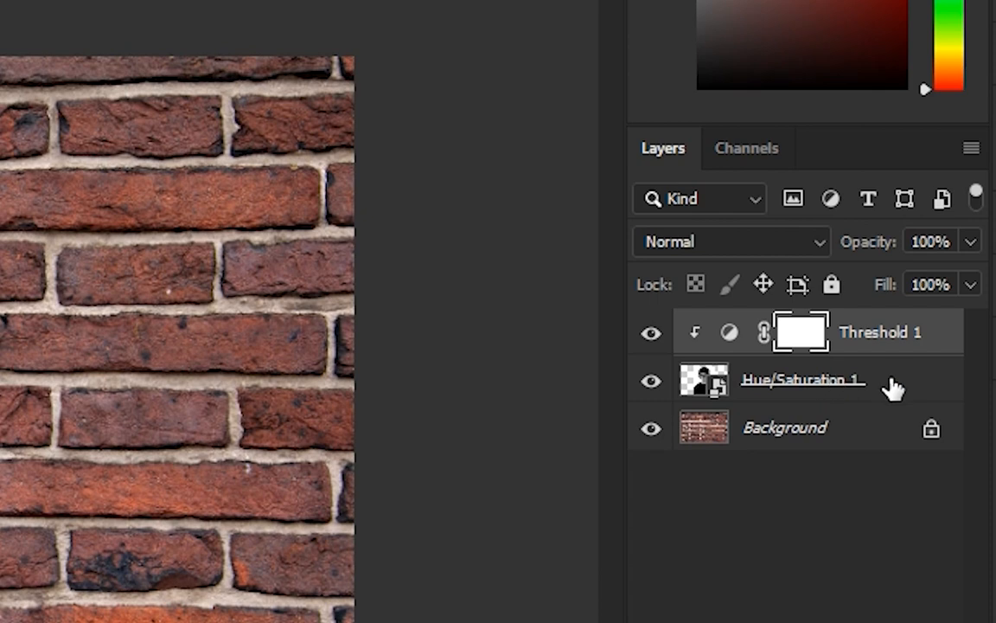
- Combine the Threshold adjustment and the portrait smart object beneath it into one smart object
left_click(892, 389, "shift")
right_click(890, 391)
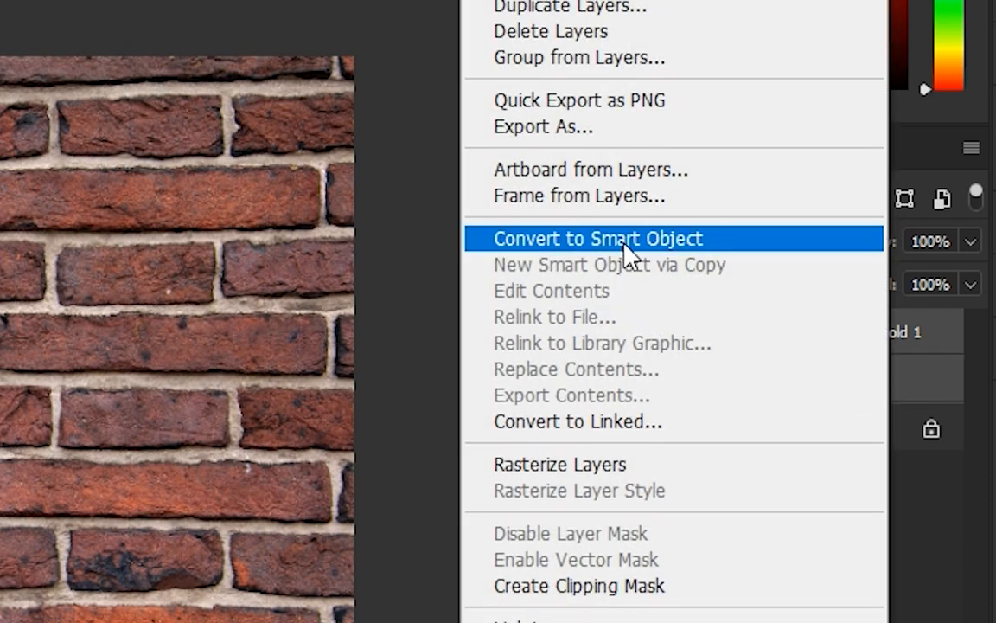
left_click(624, 243)
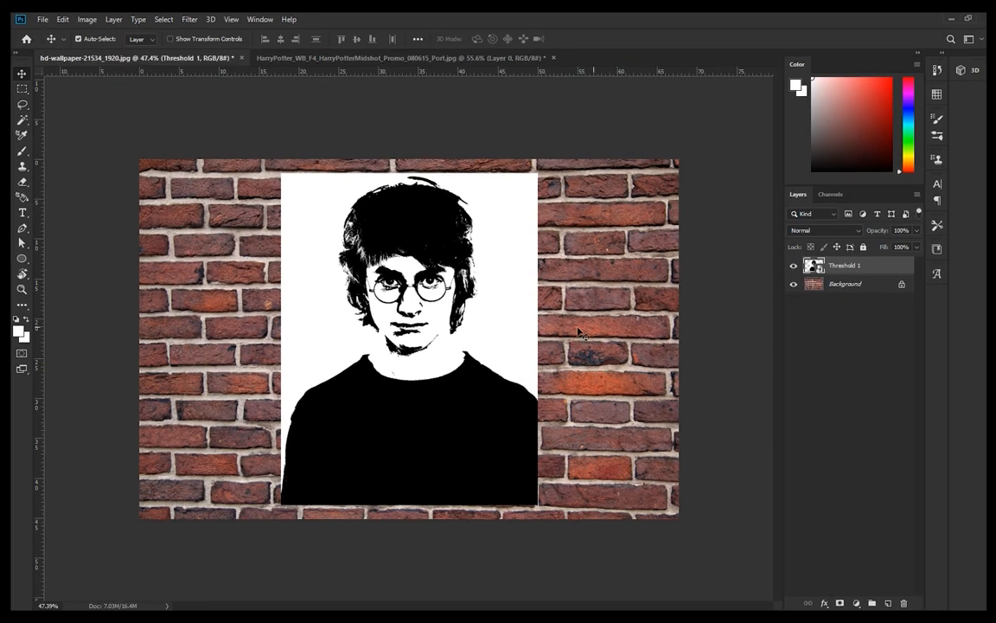
- Blend the portrait smart object into the bricks using Blend If Gray, with Underlying Layer shadows split at 52/96 and highlights at 133/255
scroll(412, 342, "up", 2)
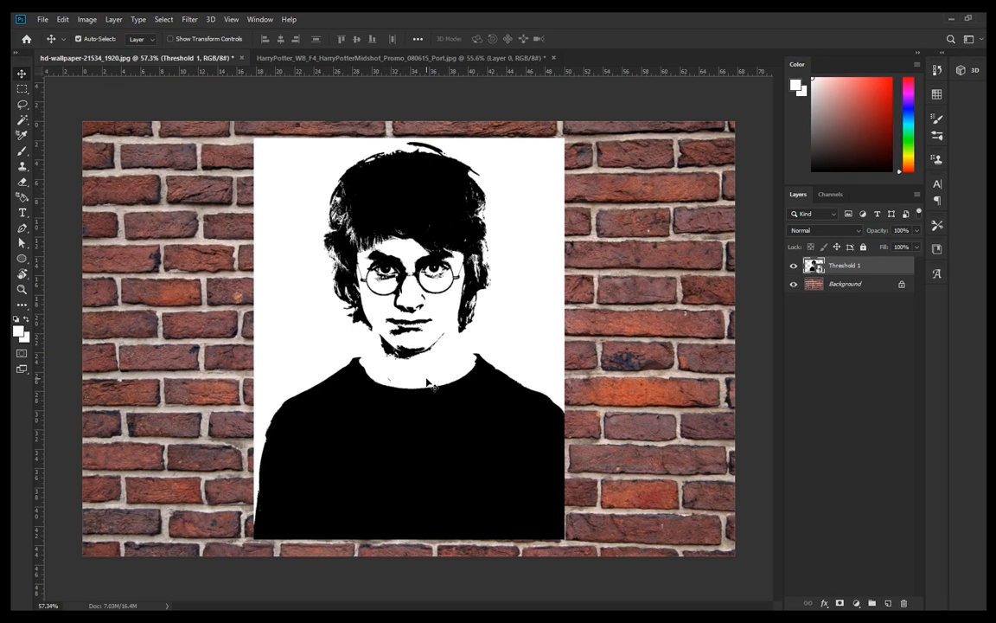
scroll(400, 372, "down", 1)
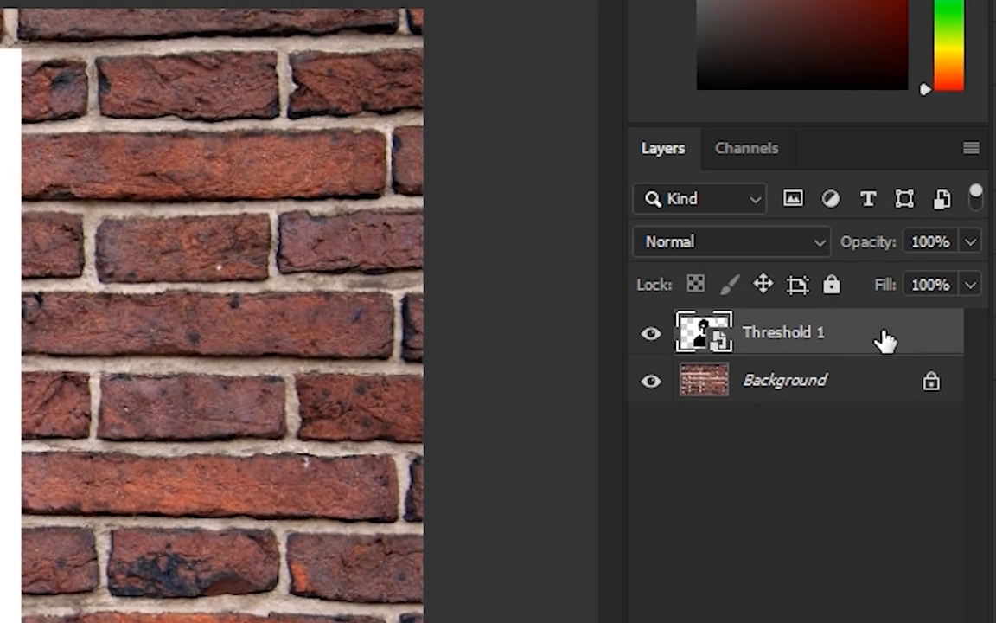
double_click(883, 340)
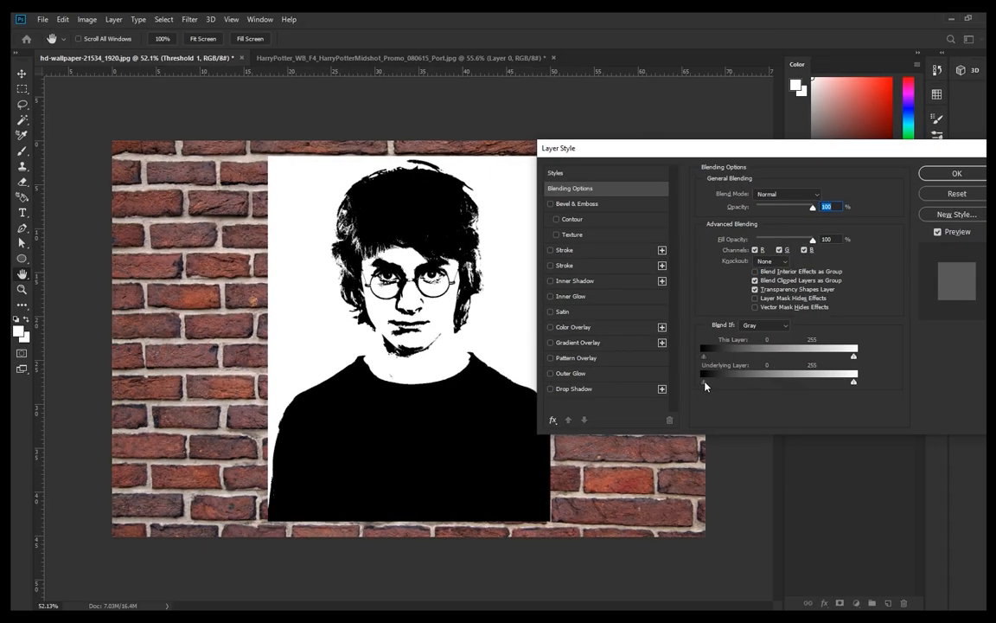
mouse_move(705, 386)
left_mouse_down()
mouse_move(739, 386)
mouse_move(724, 382)
left_mouse_up()
mouse_move(855, 382)
left_mouse_down()
mouse_move(781, 382)
mouse_move(843, 384)
left_mouse_up()
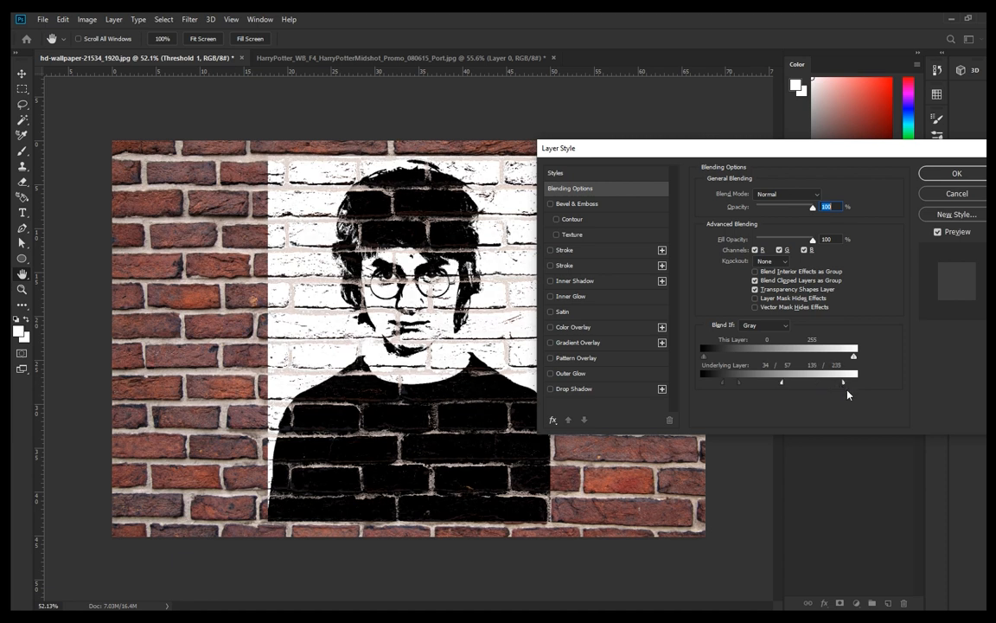
left_click_drag(843, 383, 878, 384)
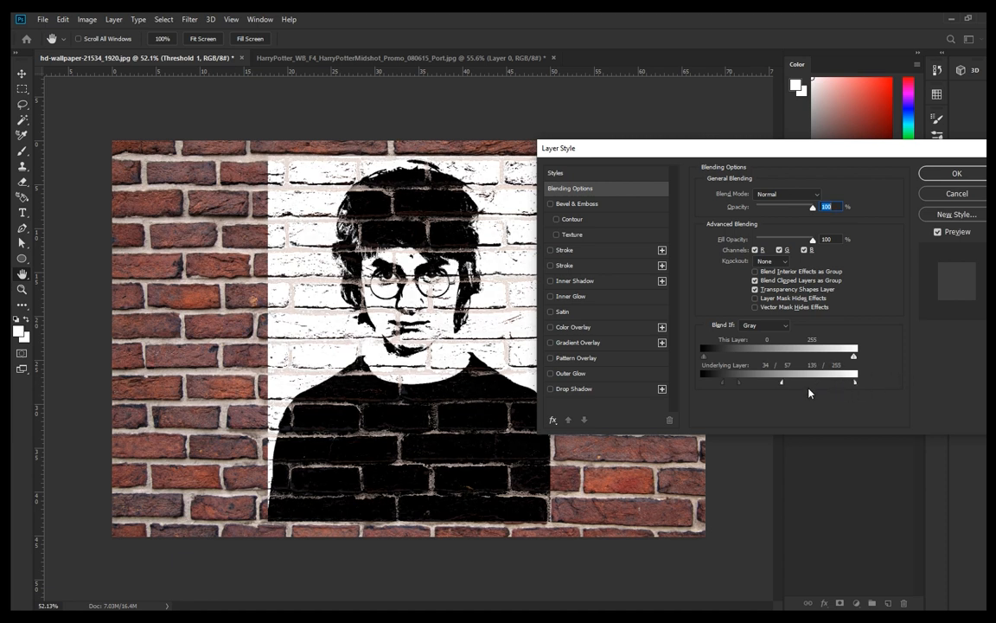
mouse_move(781, 383)
left_mouse_down()
mouse_move(793, 382)
mouse_move(778, 385)
left_mouse_up()
mouse_move(740, 383)
left_mouse_down()
mouse_move(762, 384)
mouse_move(735, 385)
left_mouse_up()
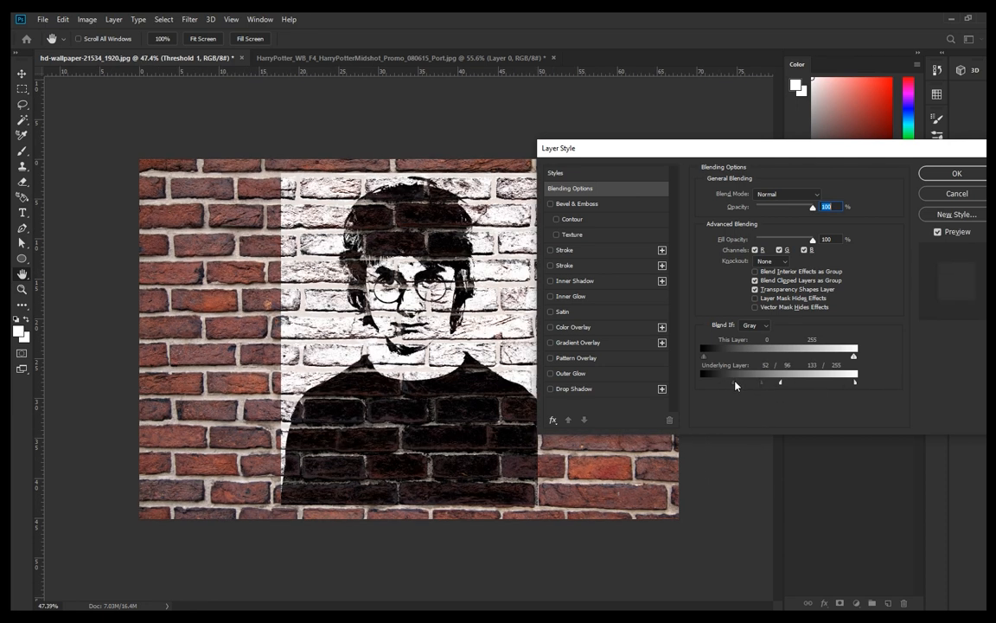
left_click(922, 177)
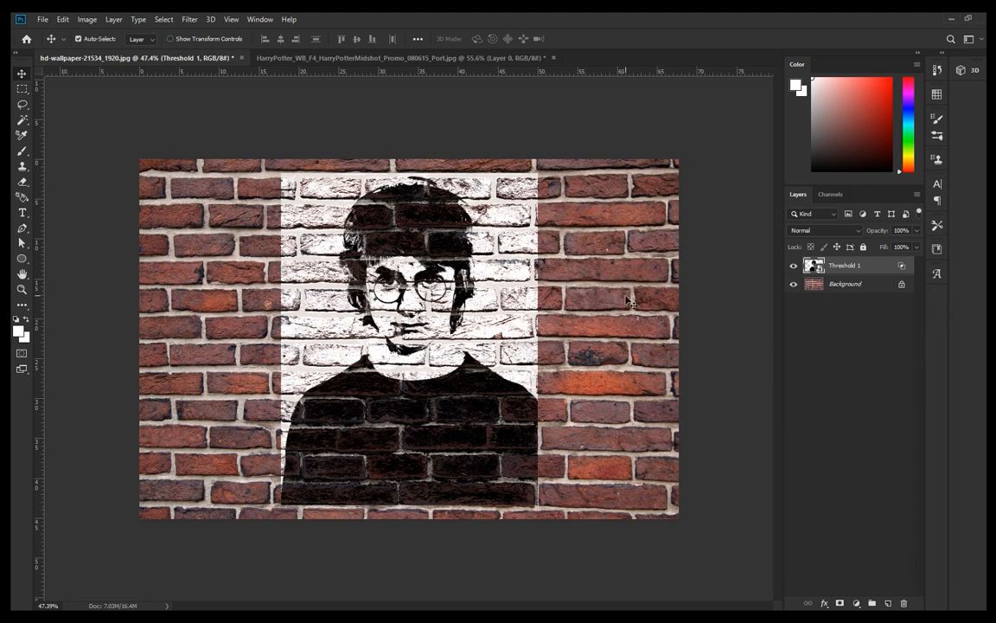
scroll(629, 300, "down", 3)
scroll(625, 305, "up", 2)
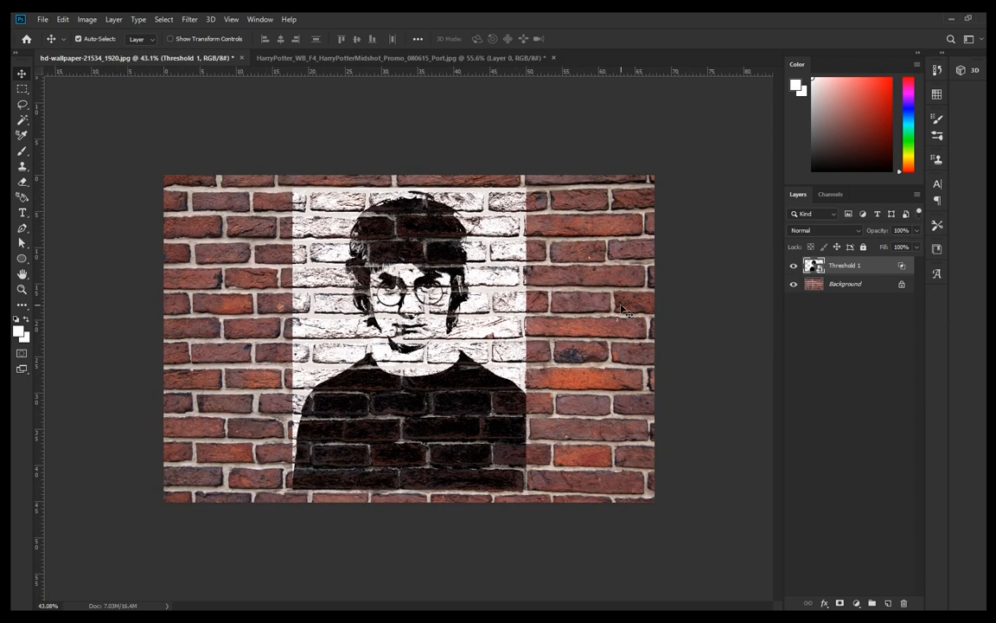
scroll(620, 309, "up", 1)
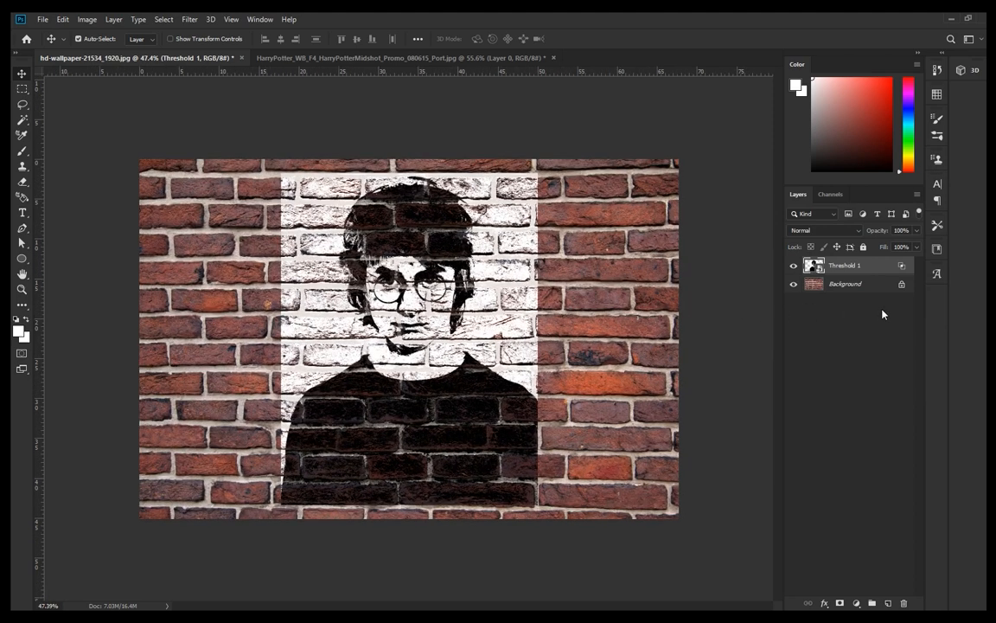